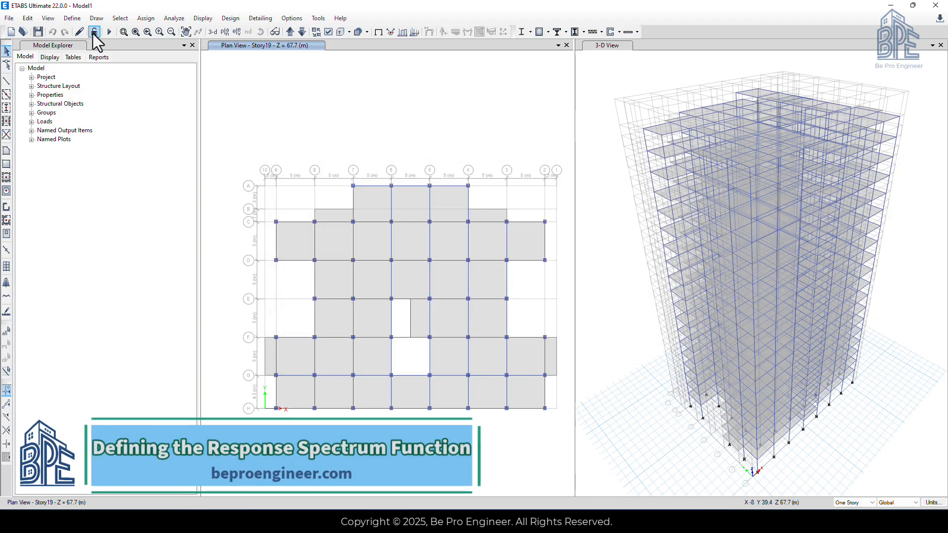
Step: Add a new response spectrum function of type ASCE7-22
click(72, 19)
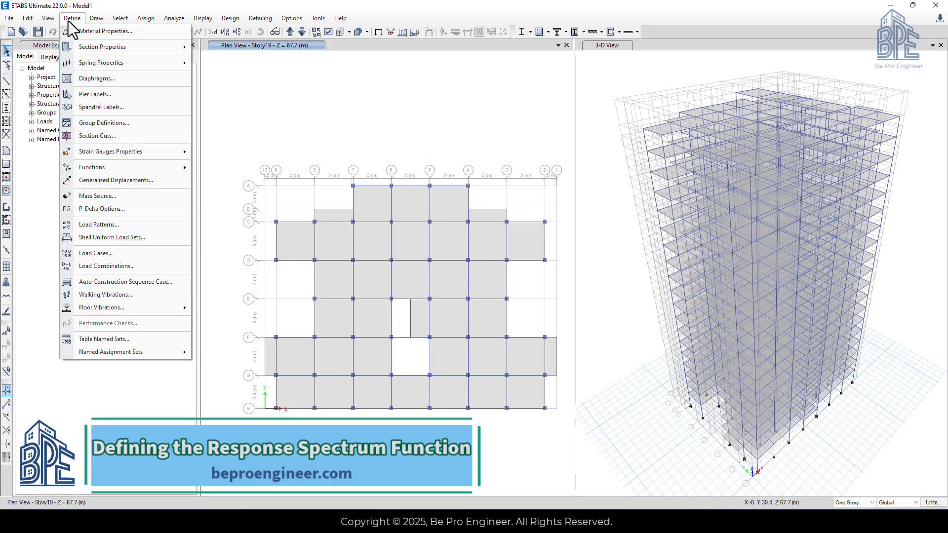
mouse_move(96, 168)
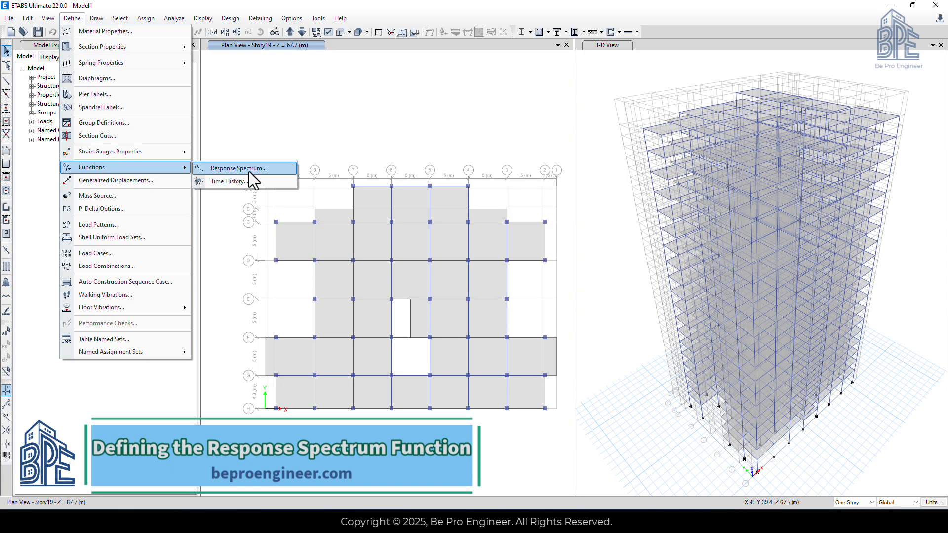
click(230, 170)
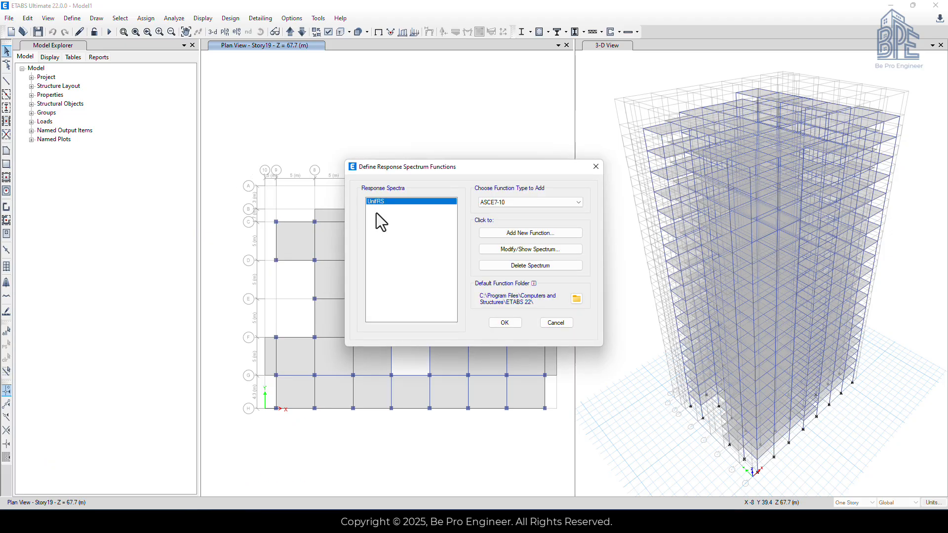
click(526, 201)
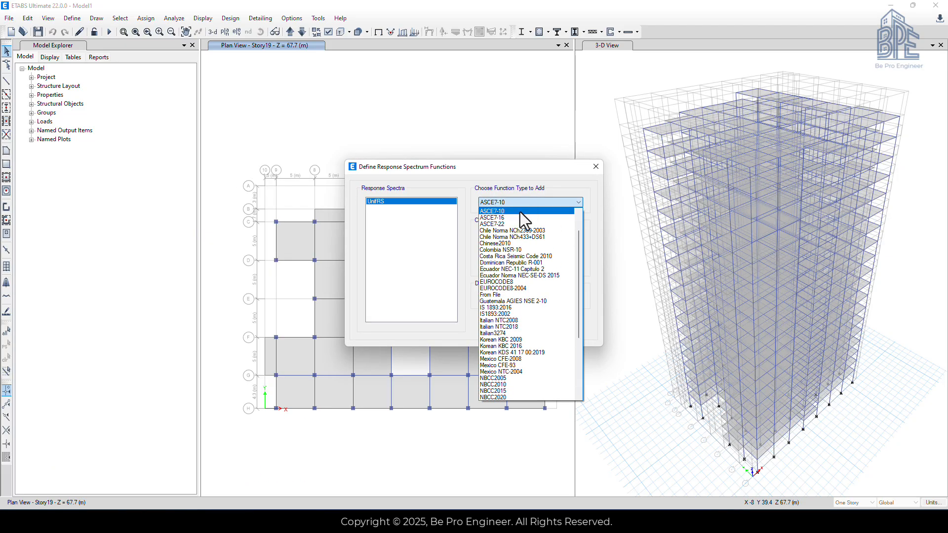
scroll(519, 212, up, 1)
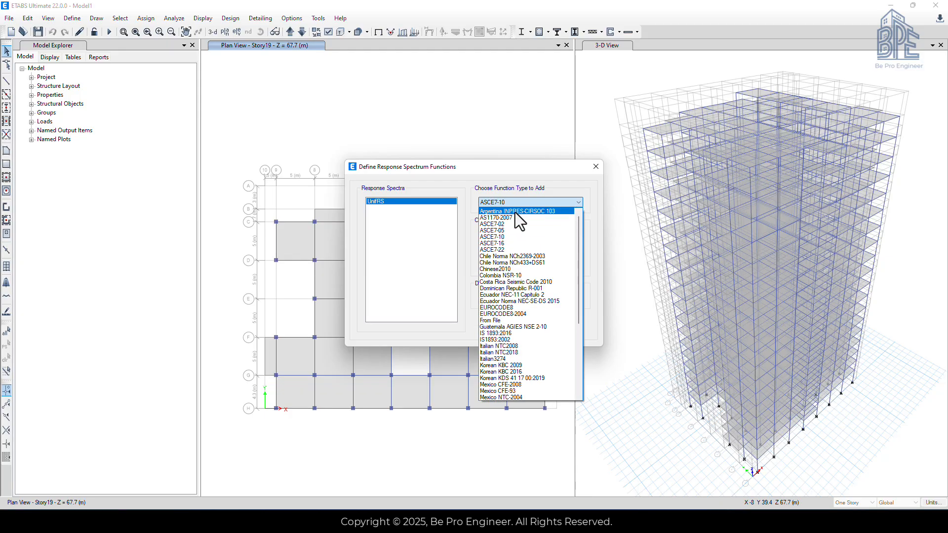
click(508, 251)
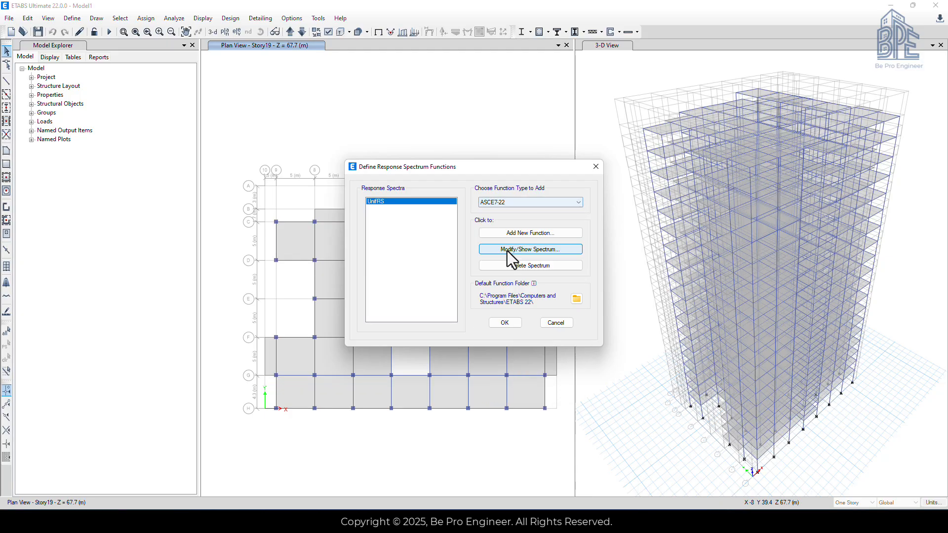
click(528, 234)
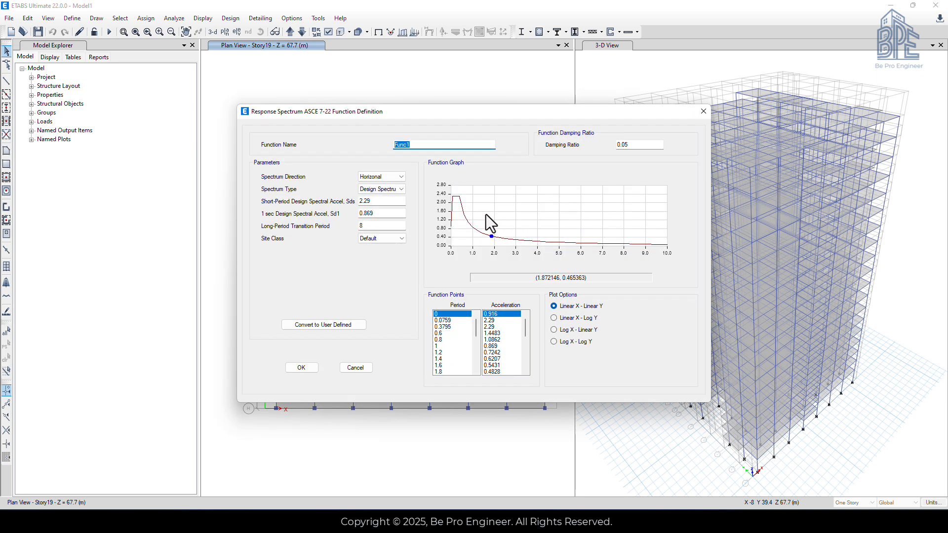
Step: Set the function's short-period design acceleration Sds to 1.03 and its 1-second acceleration Sd1 to 0.57
click(432, 145)
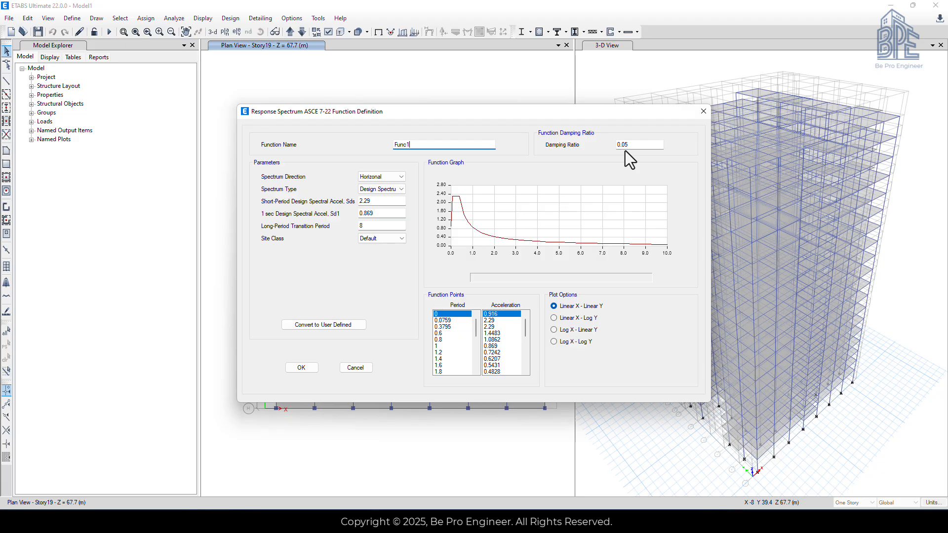
click(375, 202)
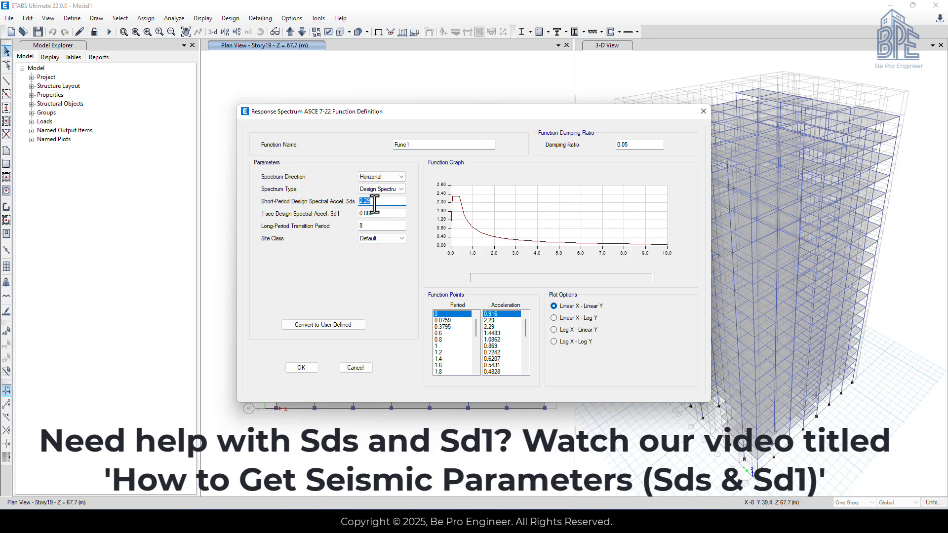
text(1.03)
click(377, 216)
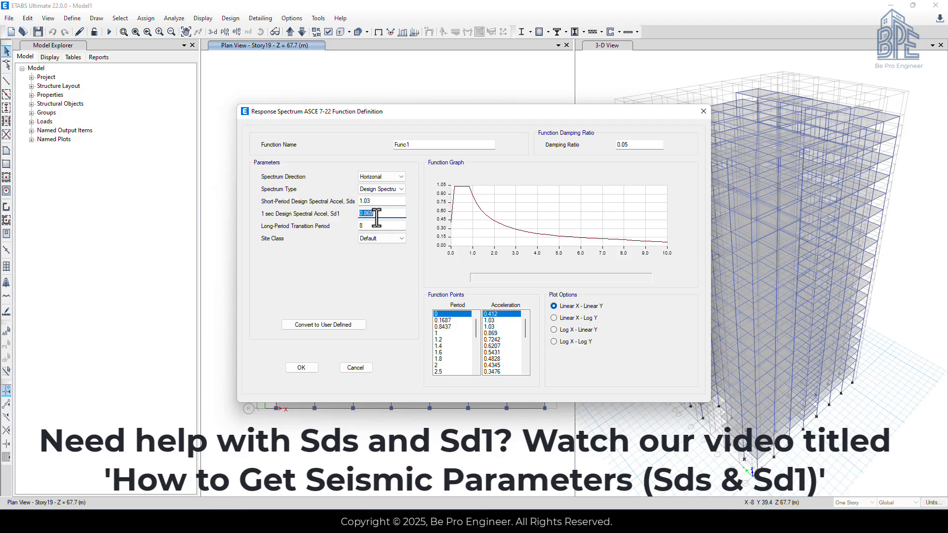
text(0.)
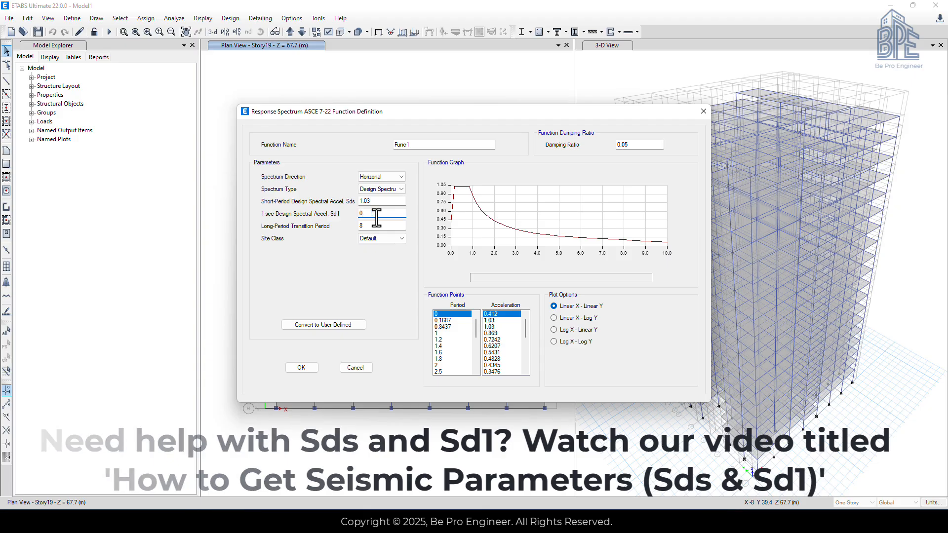
text(57)
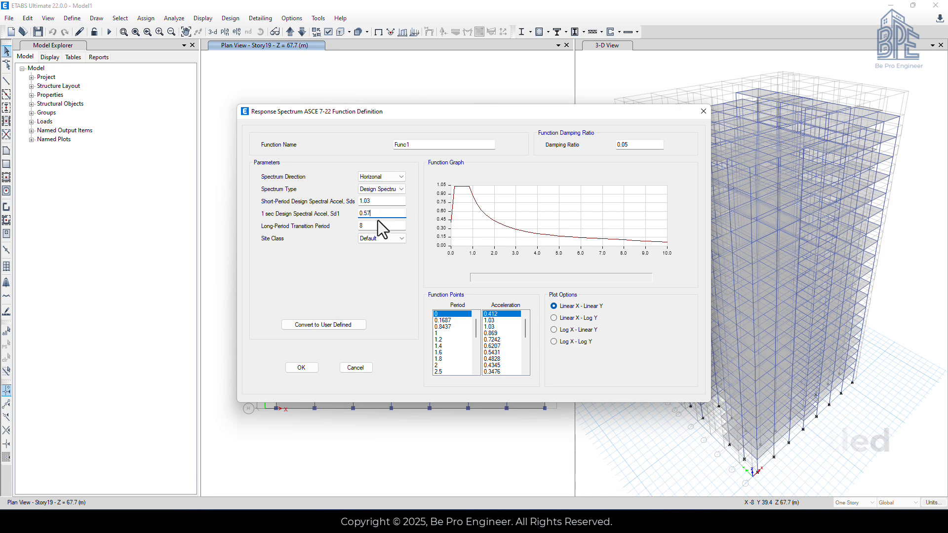
Step: Set the long-period transition period to 12 and the site class to C, and save the spectrum function
key(Tab)
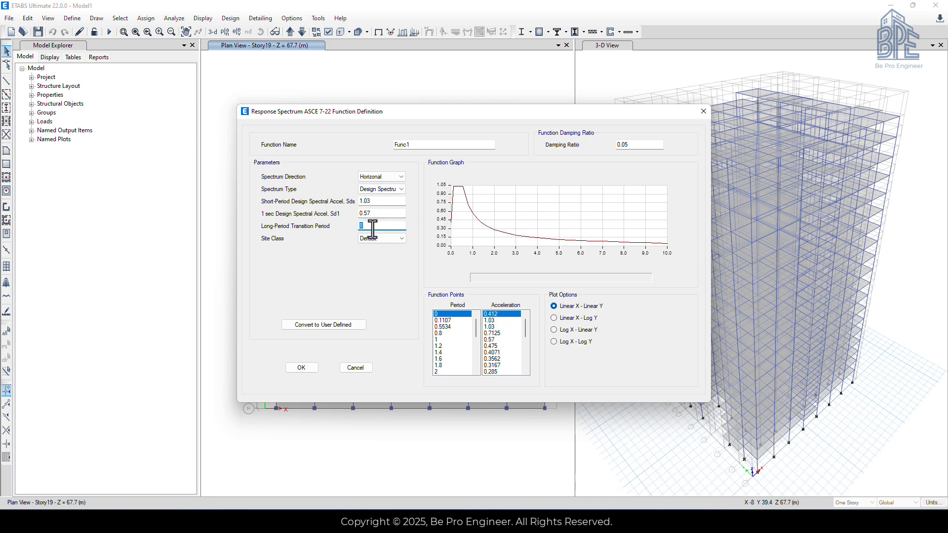
text(12)
click(381, 238)
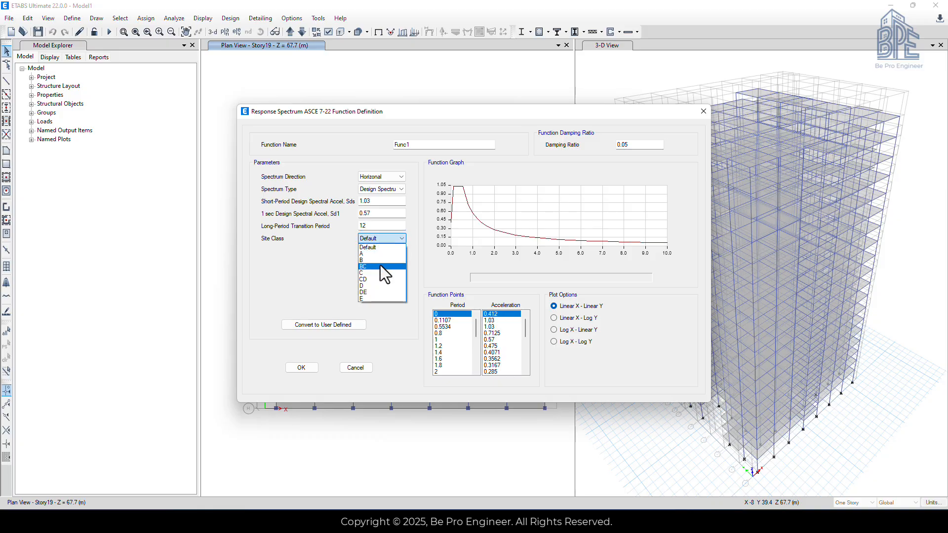
click(376, 273)
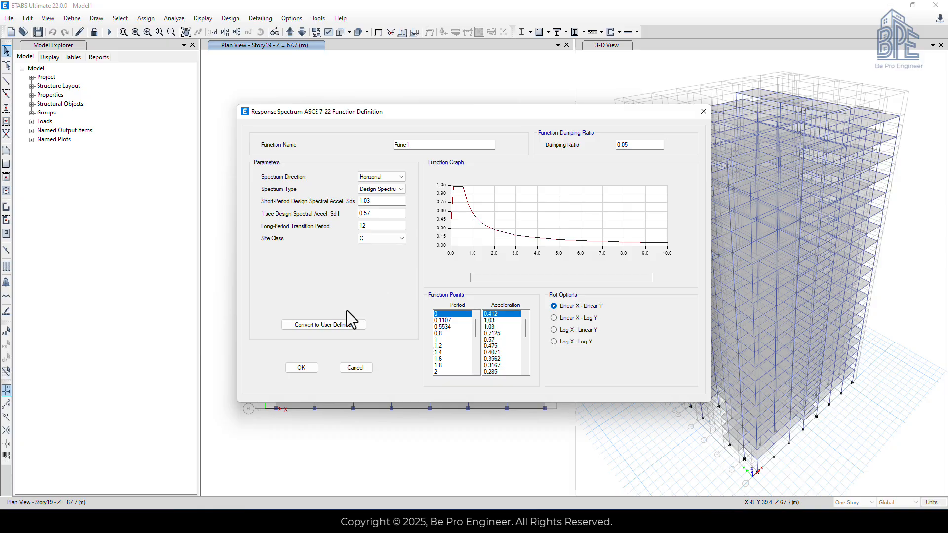
click(301, 368)
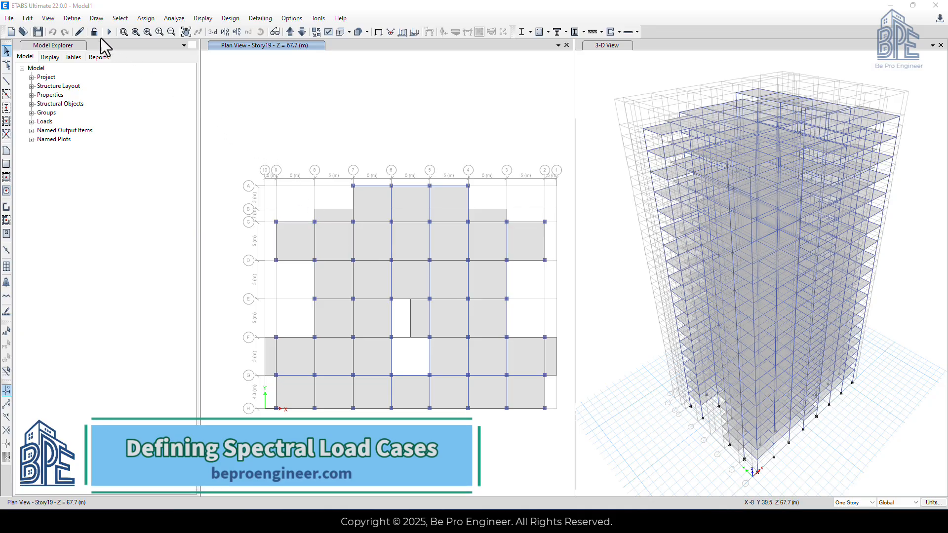
Step: Add a new load case named SX with the type Response Spectrum
click(73, 19)
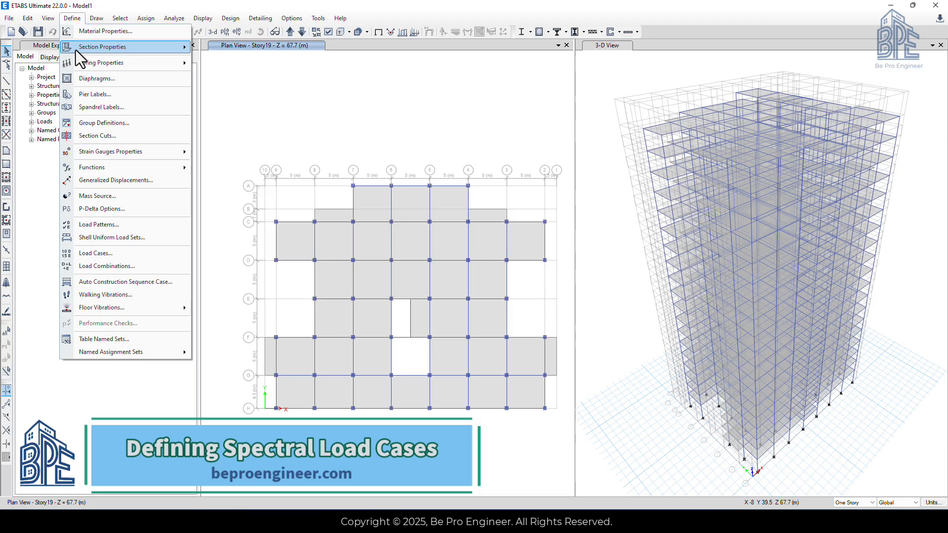
click(99, 254)
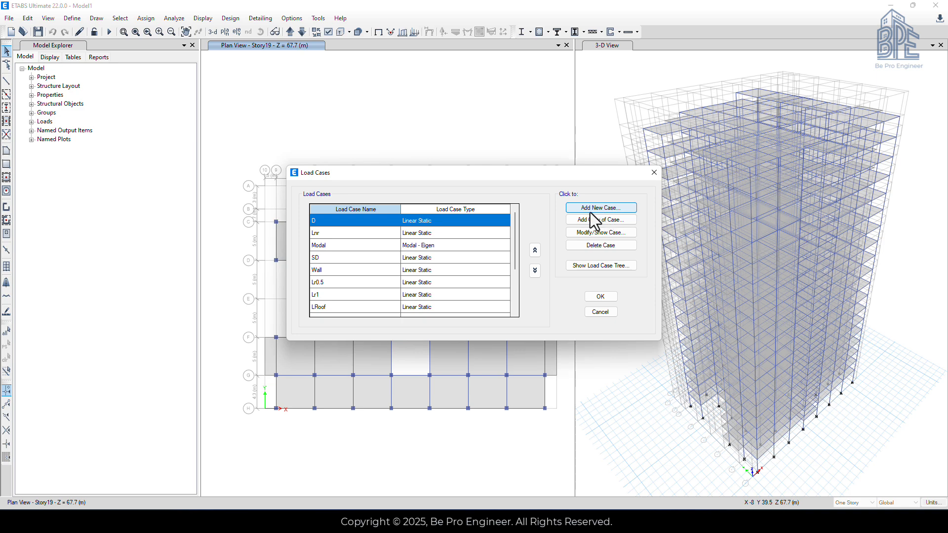
click(603, 211)
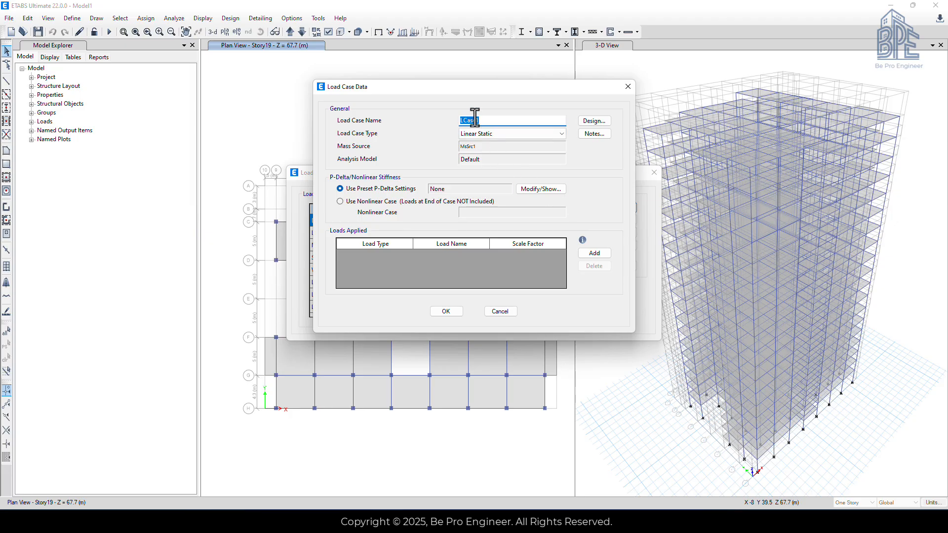
text(SX)
click(494, 134)
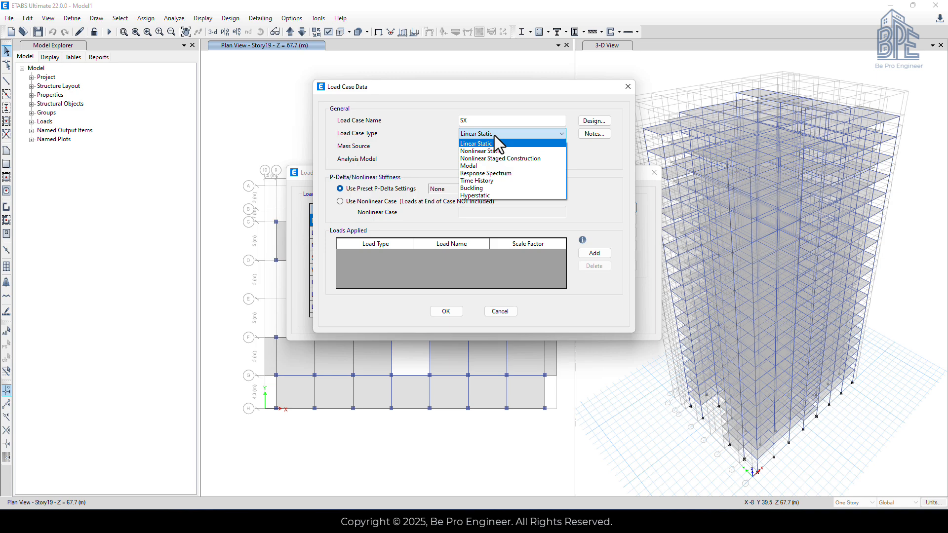
click(515, 173)
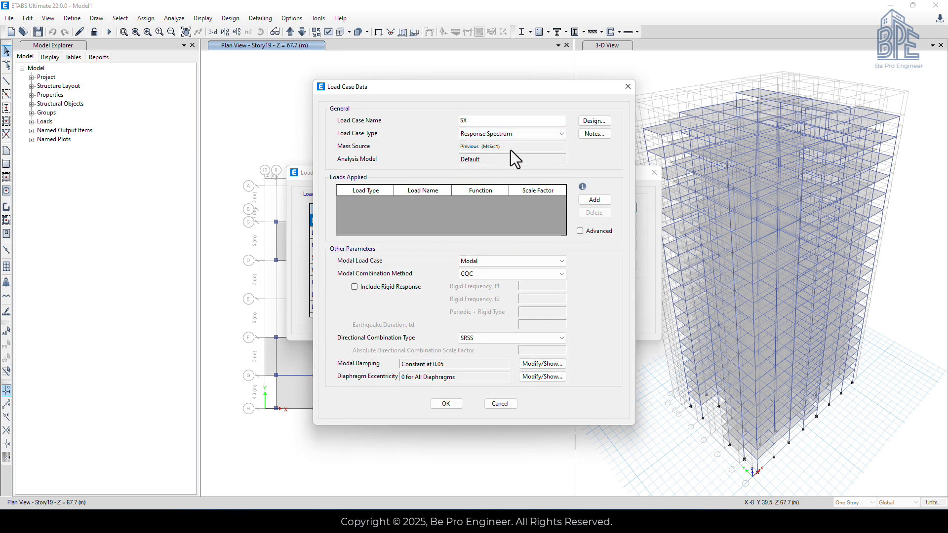
Step: Apply a U1 acceleration load to the SX case using function Func1 and a scale factor of 1225.8
click(593, 199)
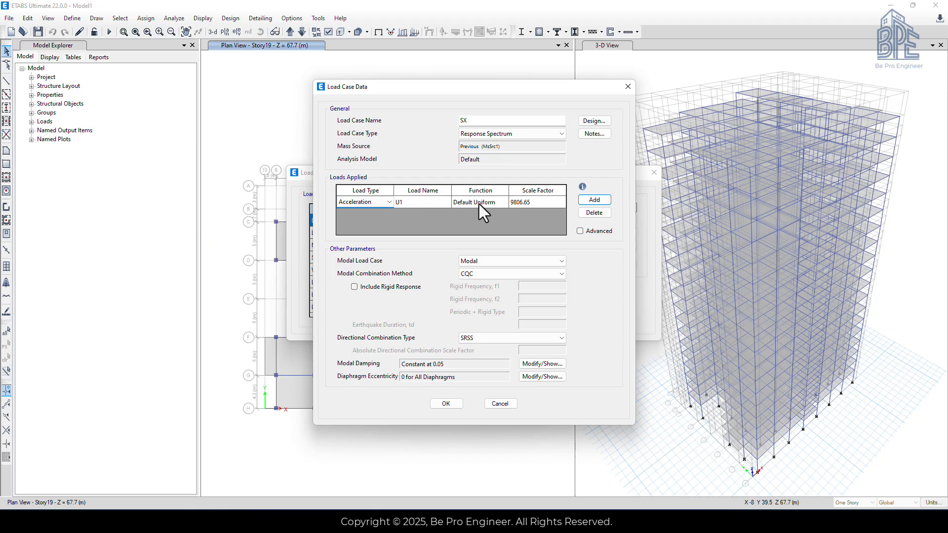
click(498, 204)
click(502, 203)
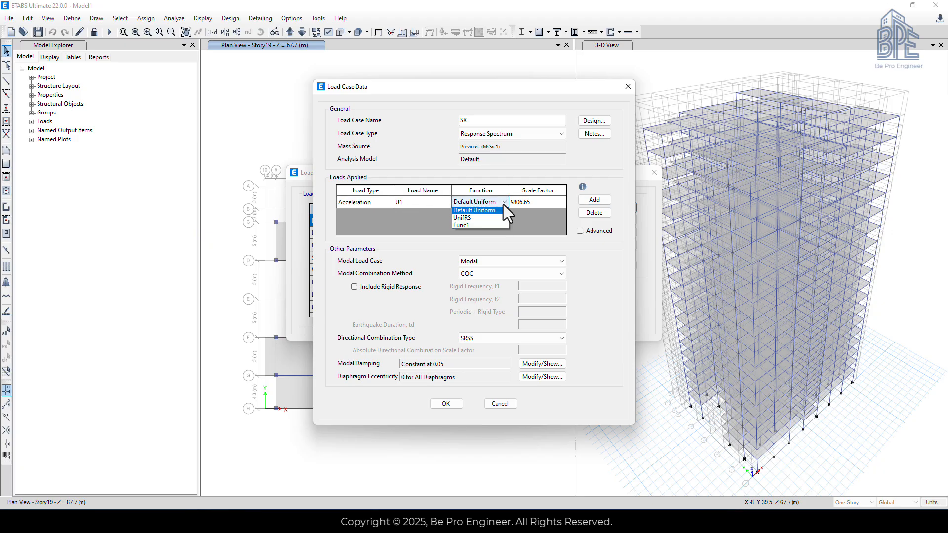
click(475, 226)
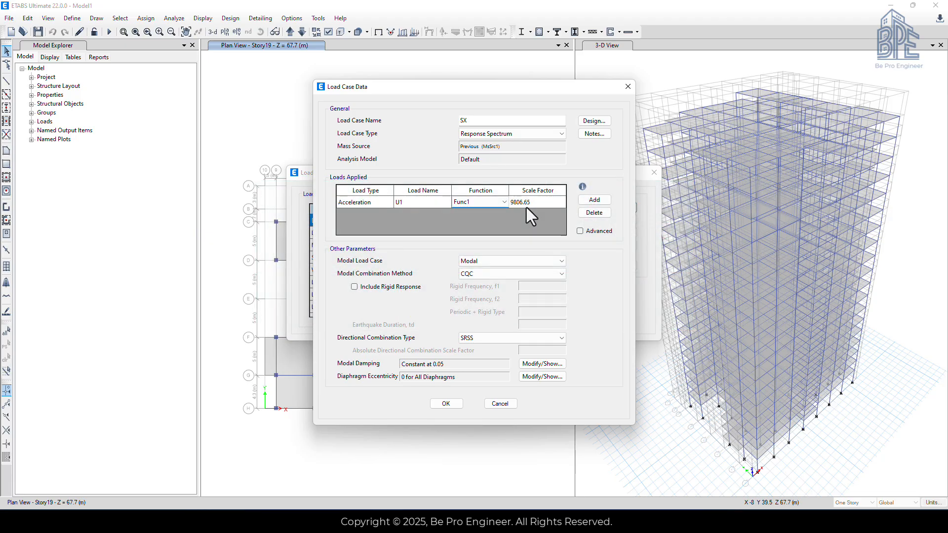
click(525, 201)
click(526, 202)
double_click(526, 204)
text(1225.8)
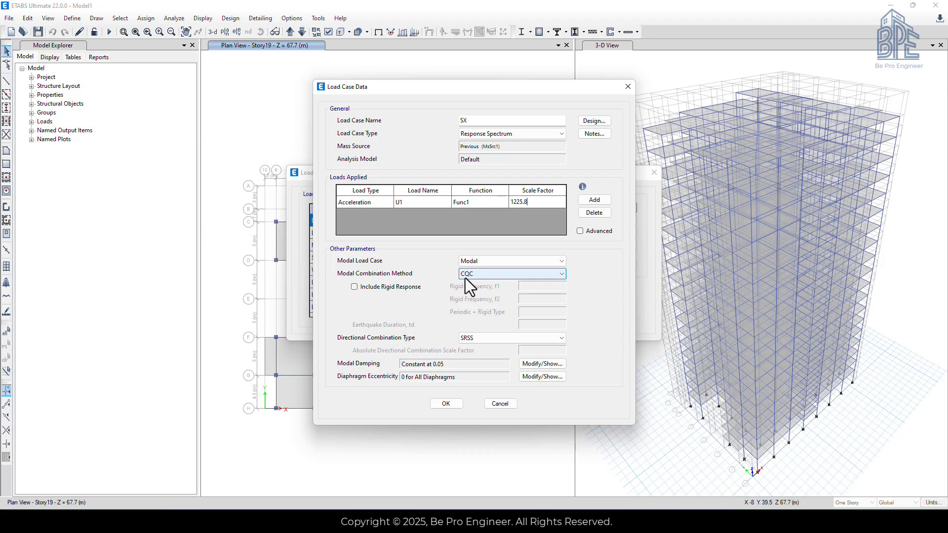
Step: Choose CQC as the modal combination method and save the SX load case
click(483, 277)
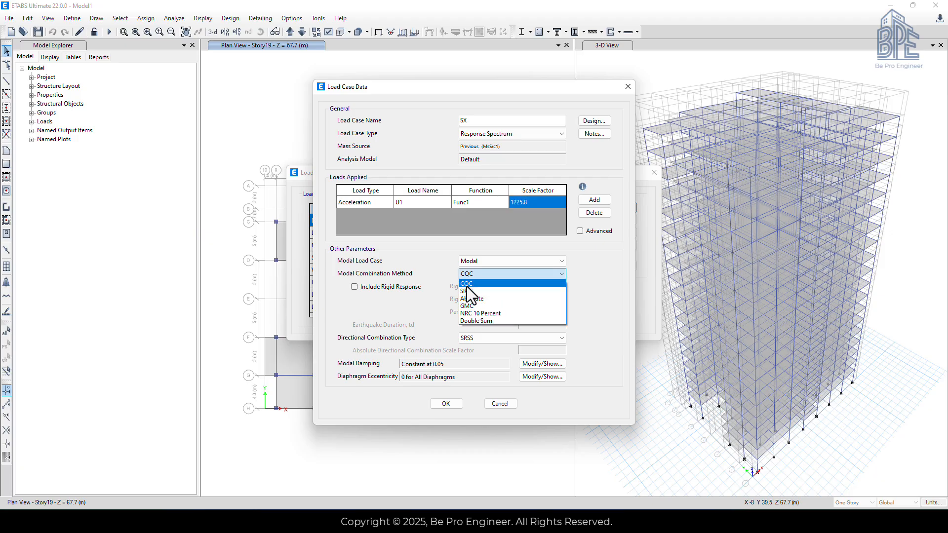
click(469, 283)
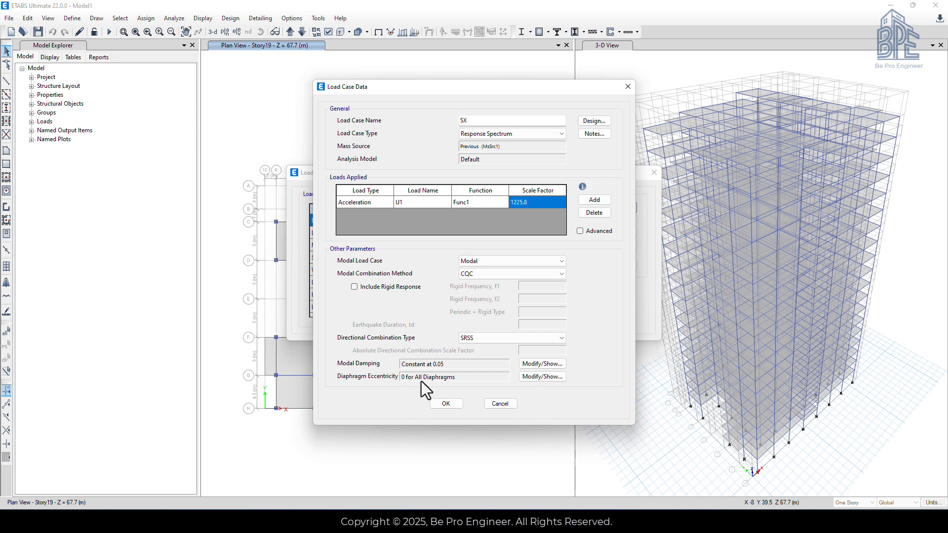
click(445, 404)
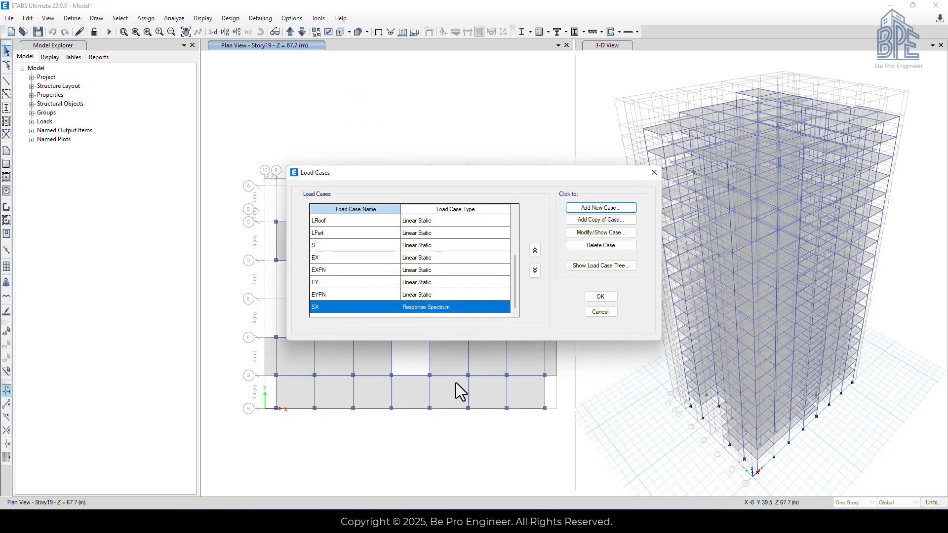
Step: Create a copy of load case SX named SXPN with a diaphragm eccentricity ratio of 0.05
click(604, 223)
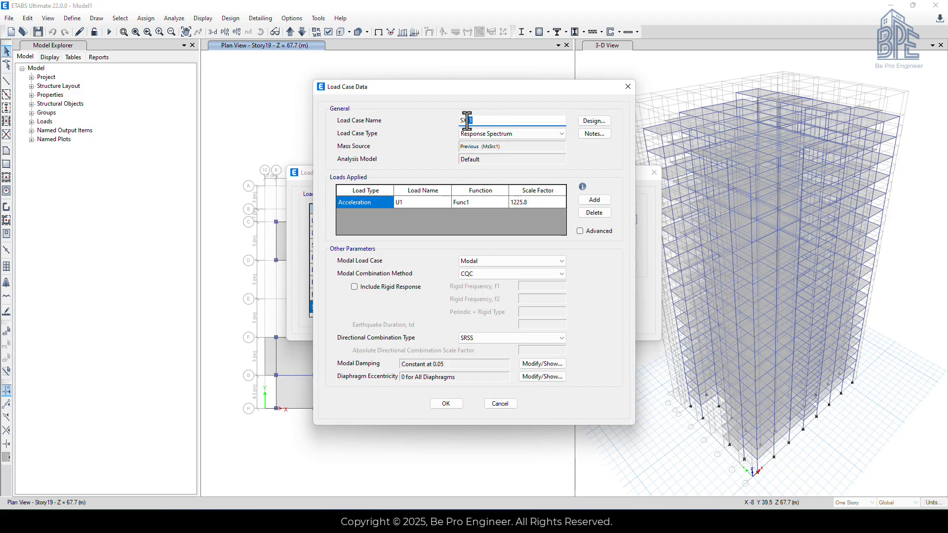
drag(466, 121, 482, 120)
text(PN)
click(548, 377)
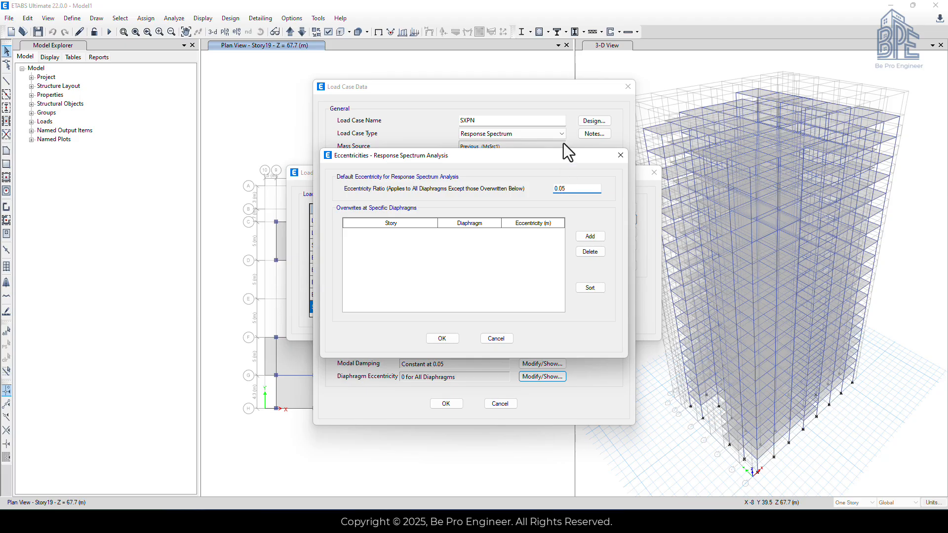
click(444, 341)
click(444, 403)
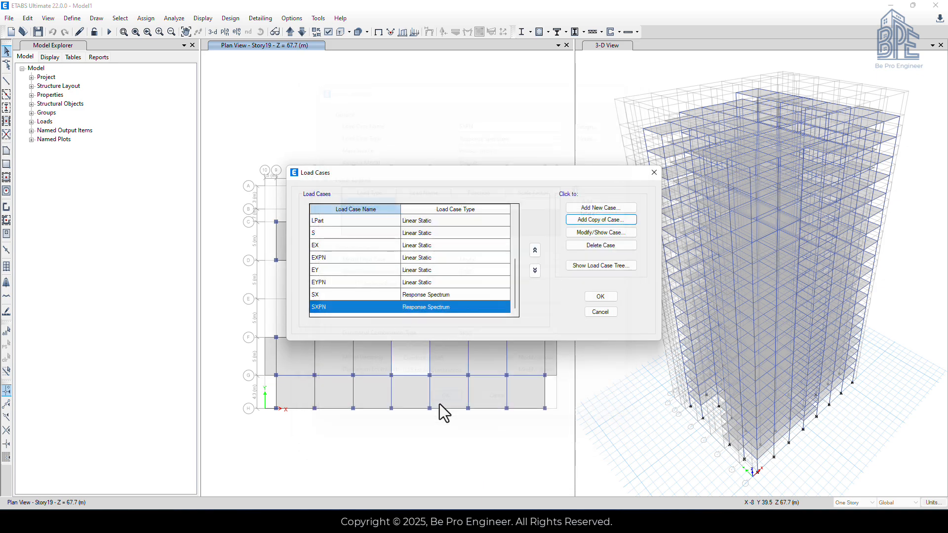
Step: Create a copy of load case SX named SY with its acceleration load direction set to U2
click(434, 294)
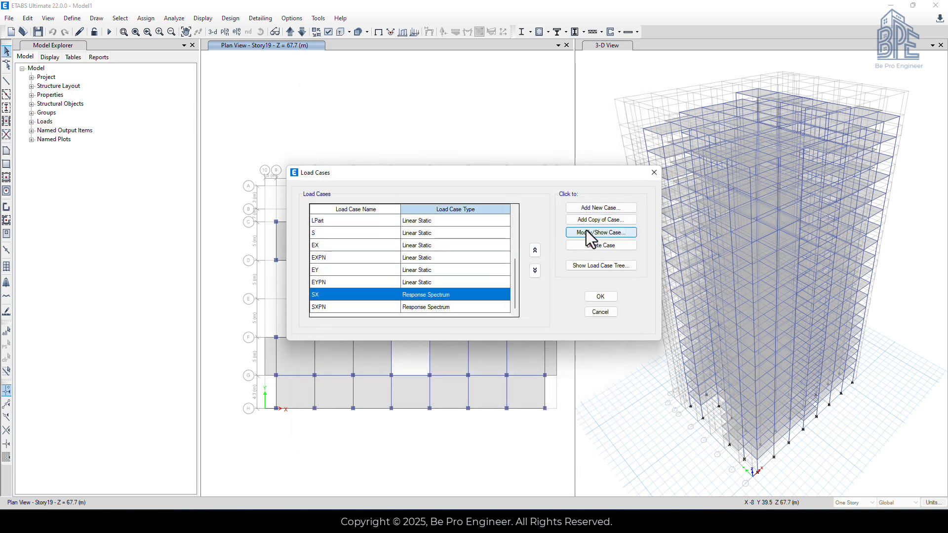
click(600, 220)
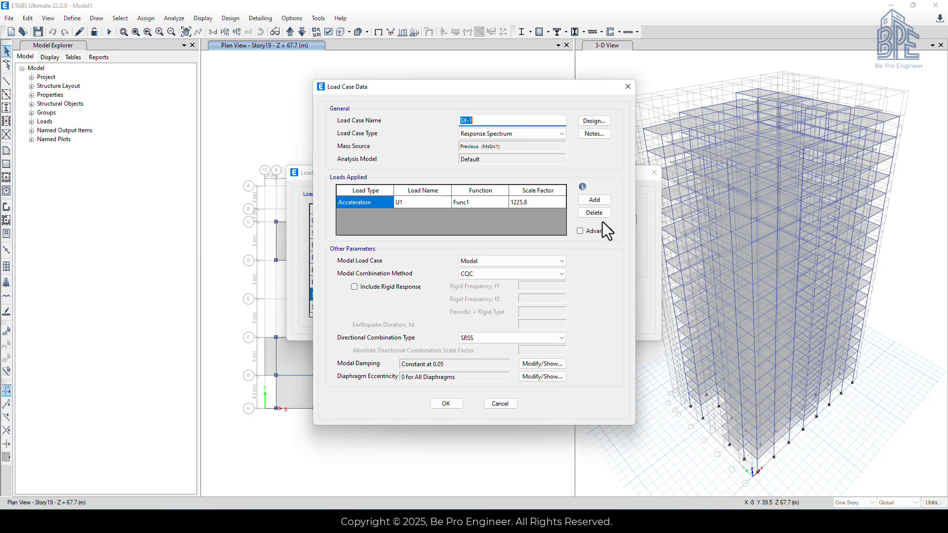
drag(473, 120, 463, 120)
text(Y)
click(437, 204)
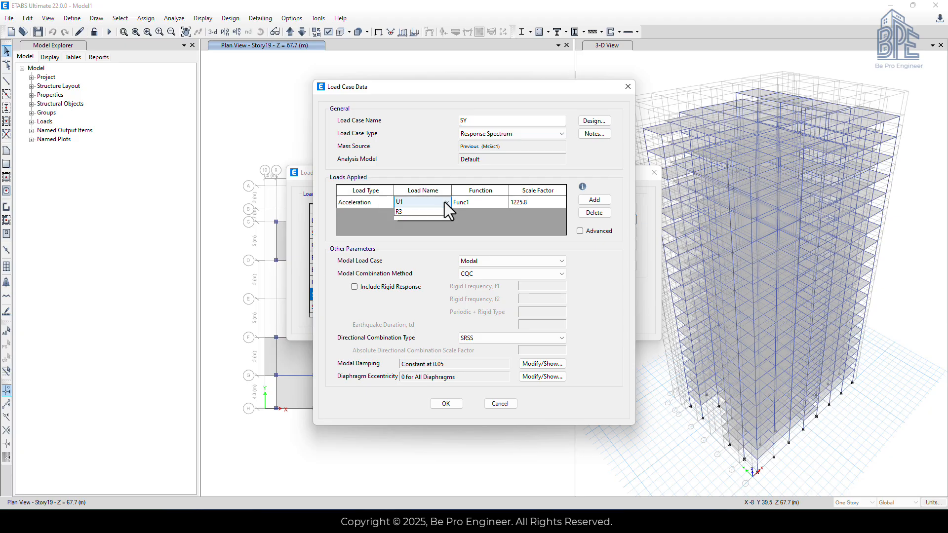
click(446, 203)
click(430, 220)
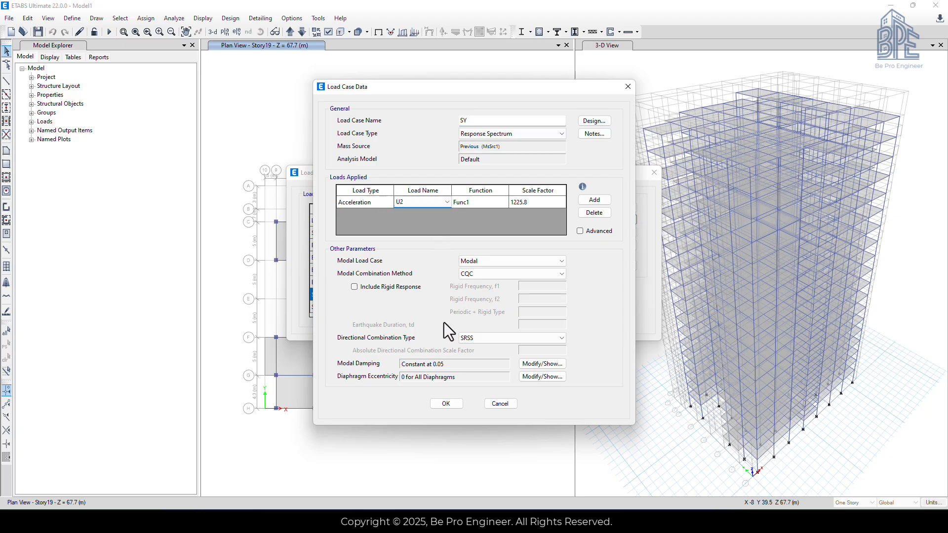
click(447, 404)
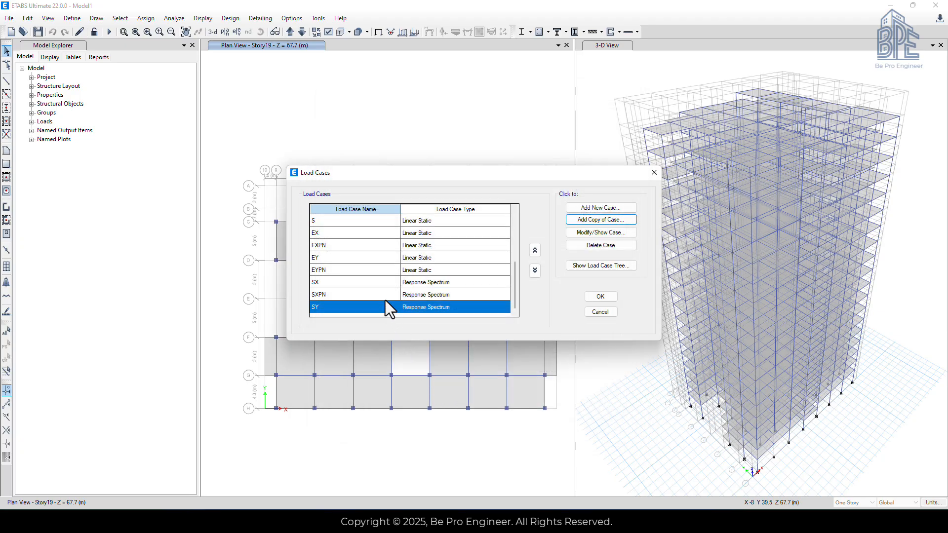
Step: Create a copy of load case SXPN named SYPN with its acceleration load direction set to U2
click(416, 294)
click(582, 223)
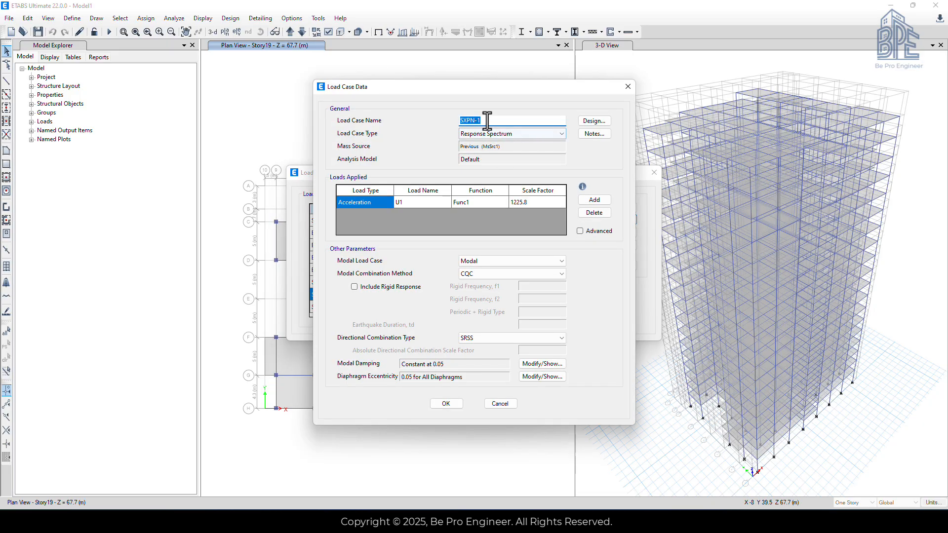
key(BackSpace)
text(SYPN)
click(436, 200)
click(441, 202)
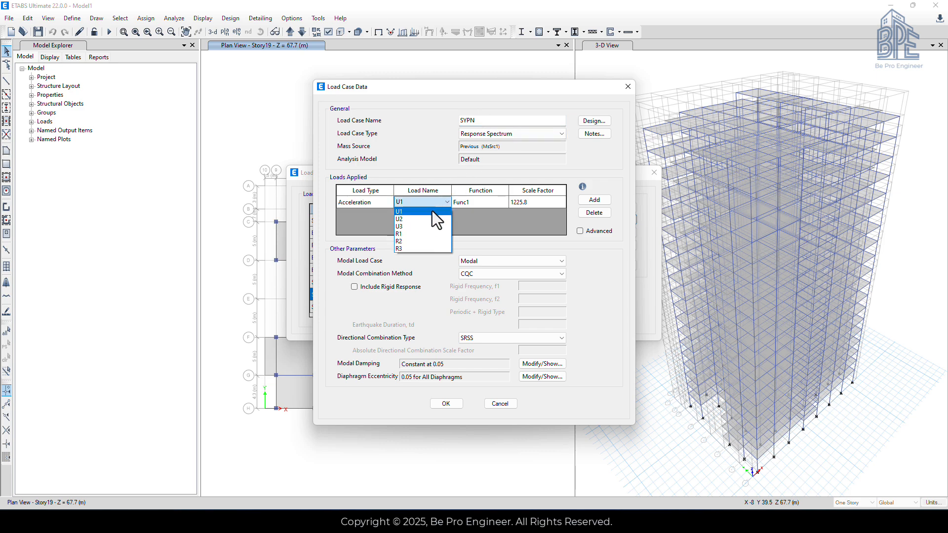
click(426, 218)
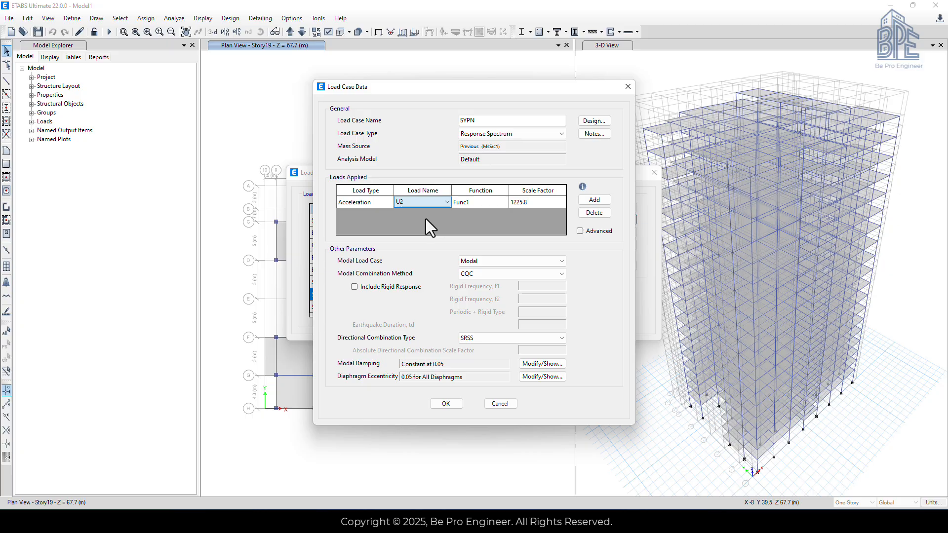
click(446, 404)
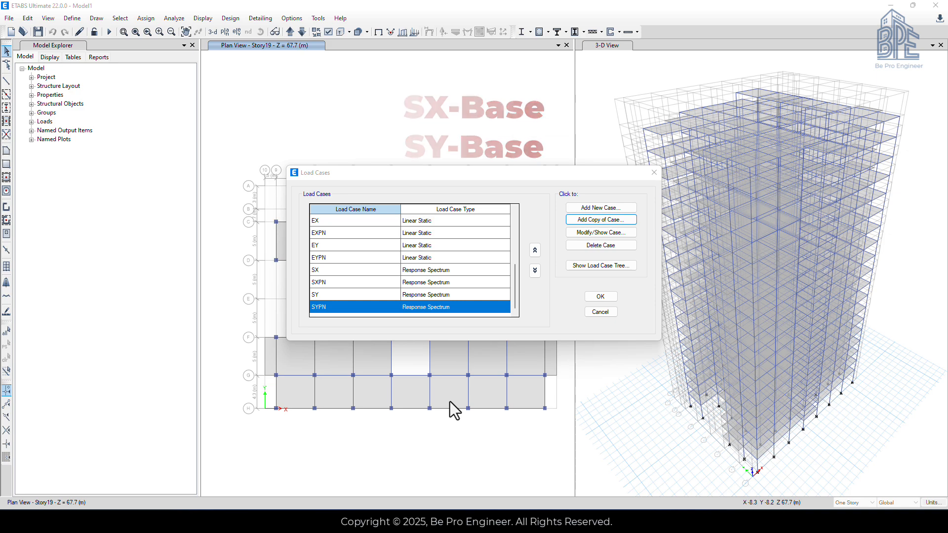
Step: Create a copy of load case SX named SX-Base
click(439, 271)
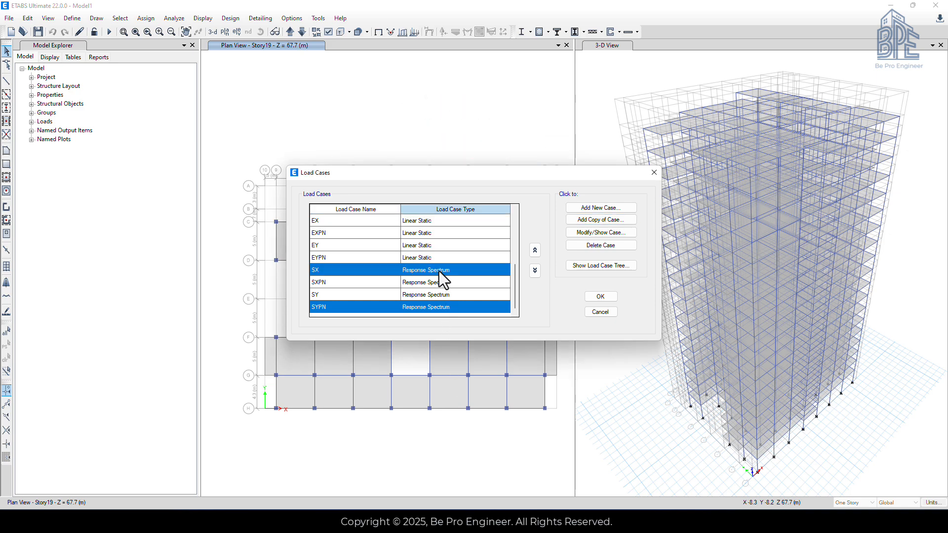
click(588, 222)
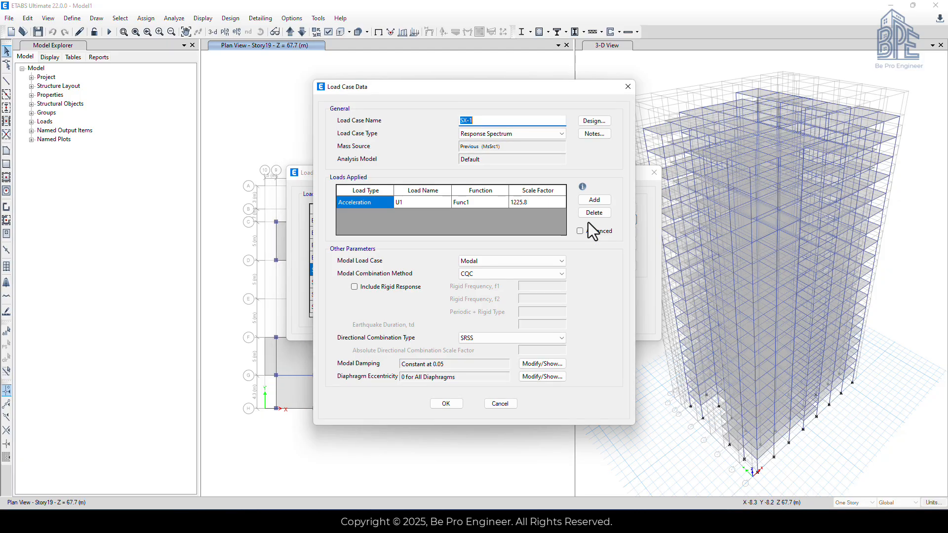
click(477, 120)
text(Base)
click(448, 404)
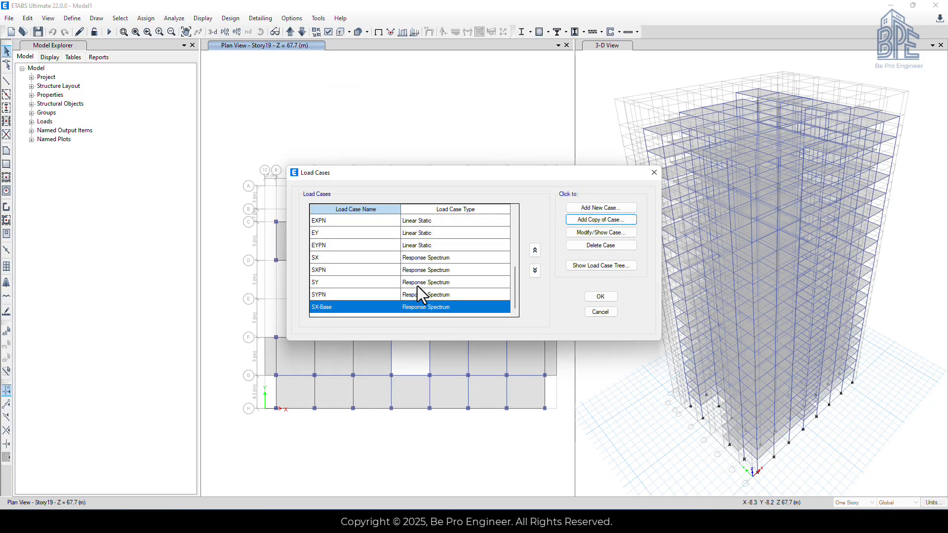
Step: Create a copy of load case SY named SY-Base and accept the load case definitions
click(418, 286)
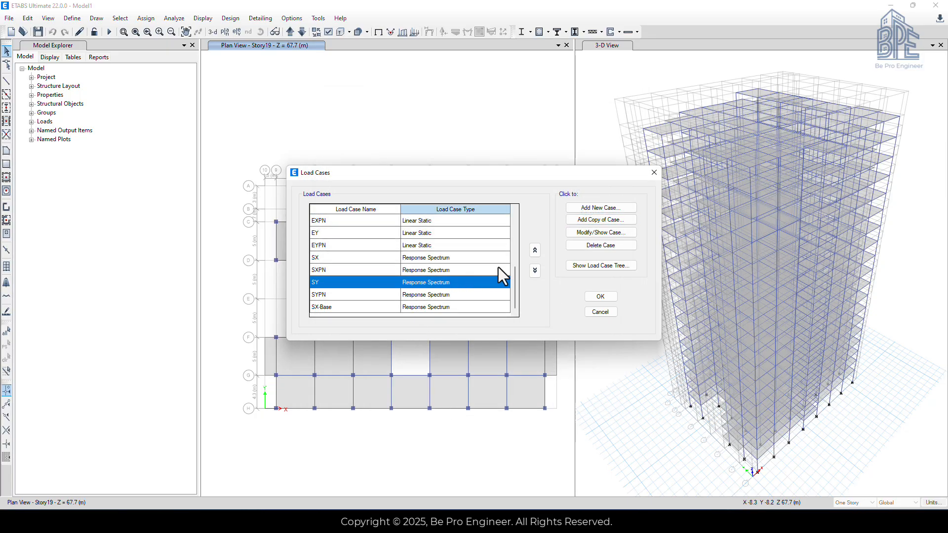
click(610, 219)
click(490, 120)
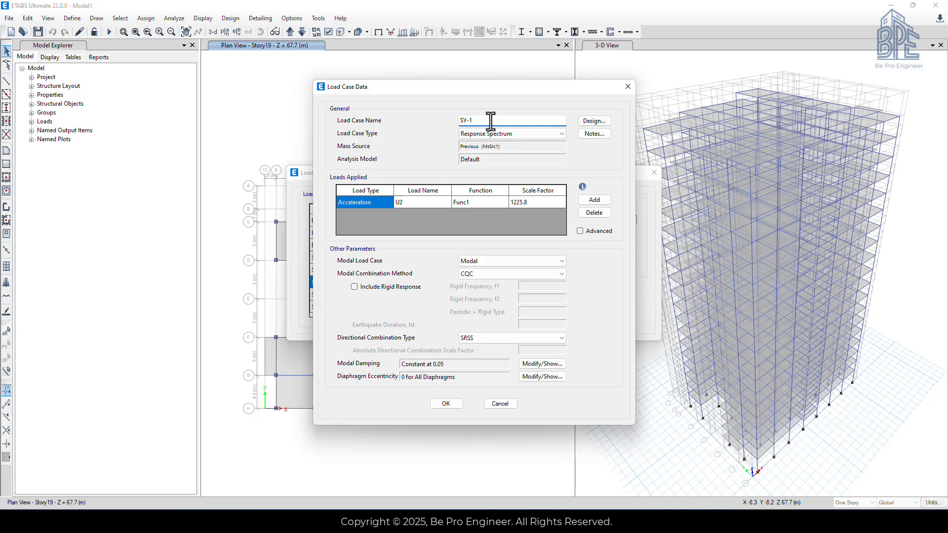
text(Base)
click(445, 405)
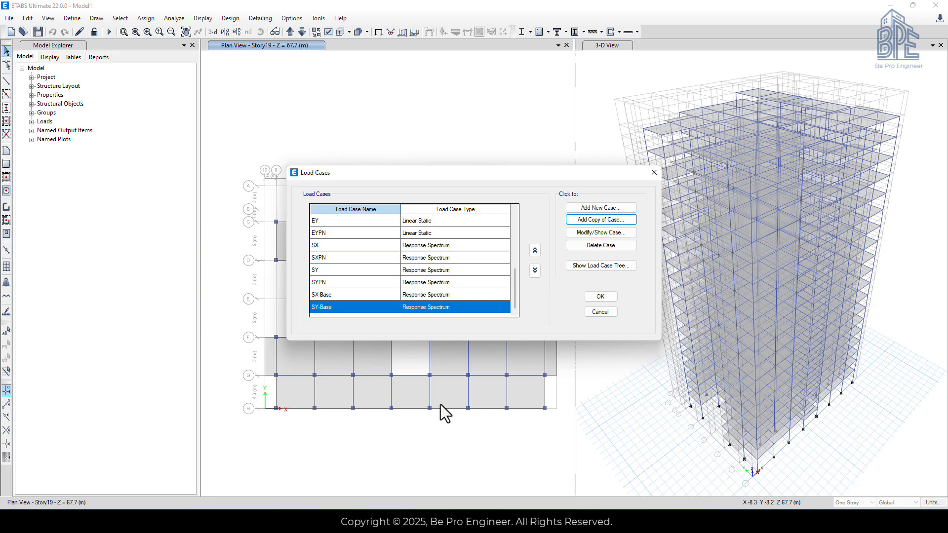
click(598, 297)
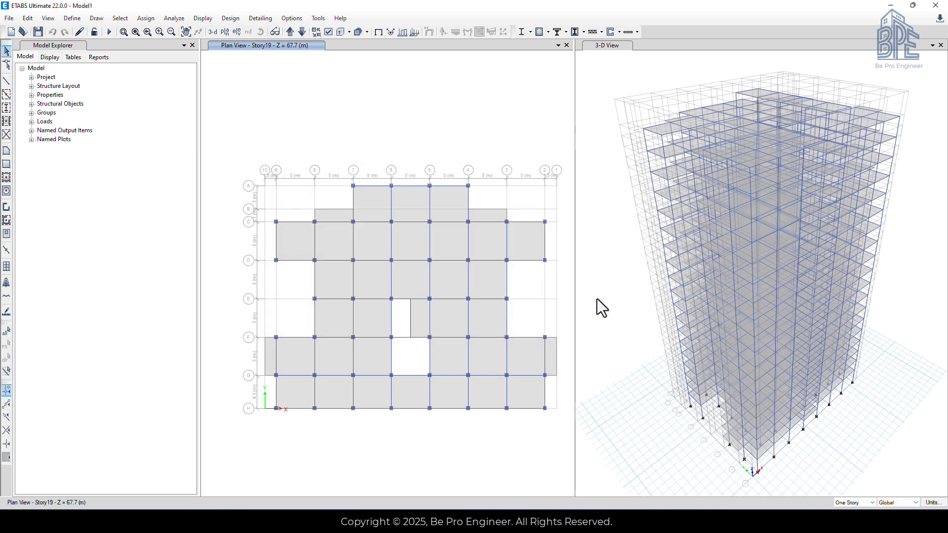